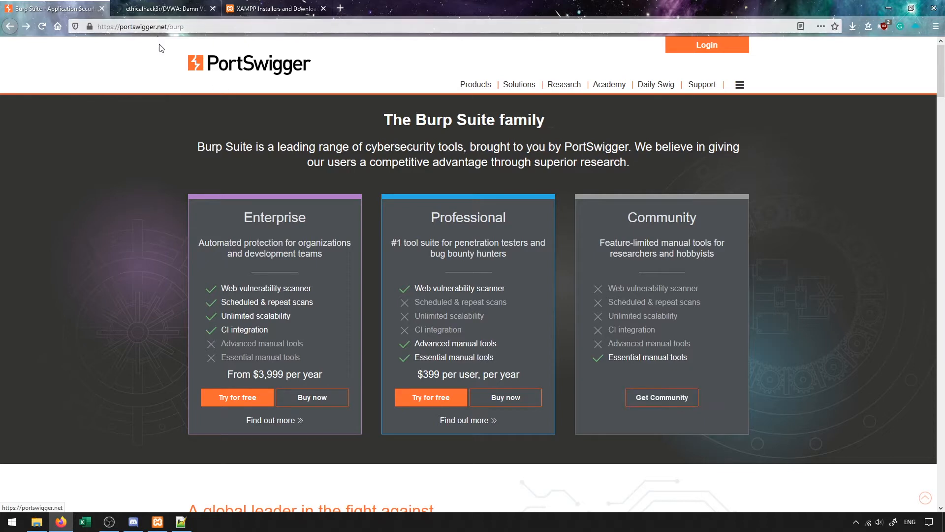
# Open the Burp Suite Community Edition download page for release 2020.7 and check the available operating system options
pyautogui.click(675, 403)
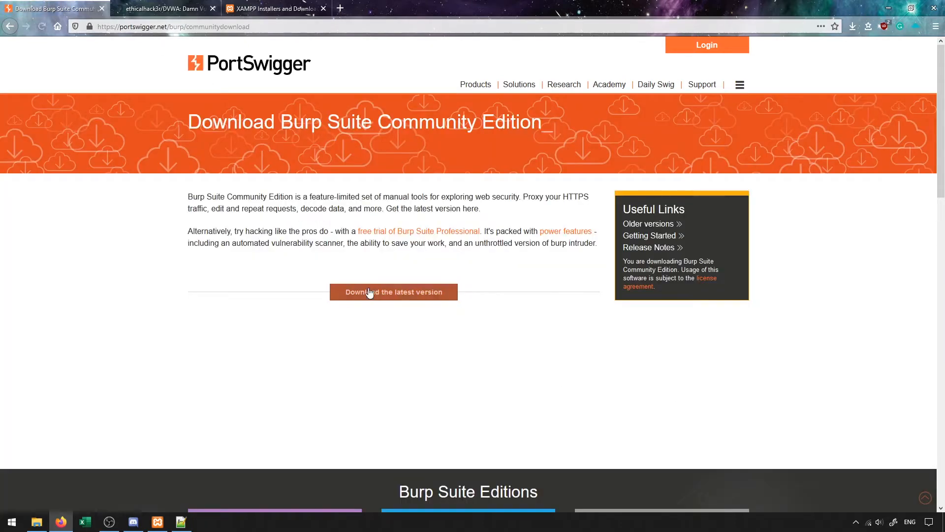
pyautogui.click(370, 293)
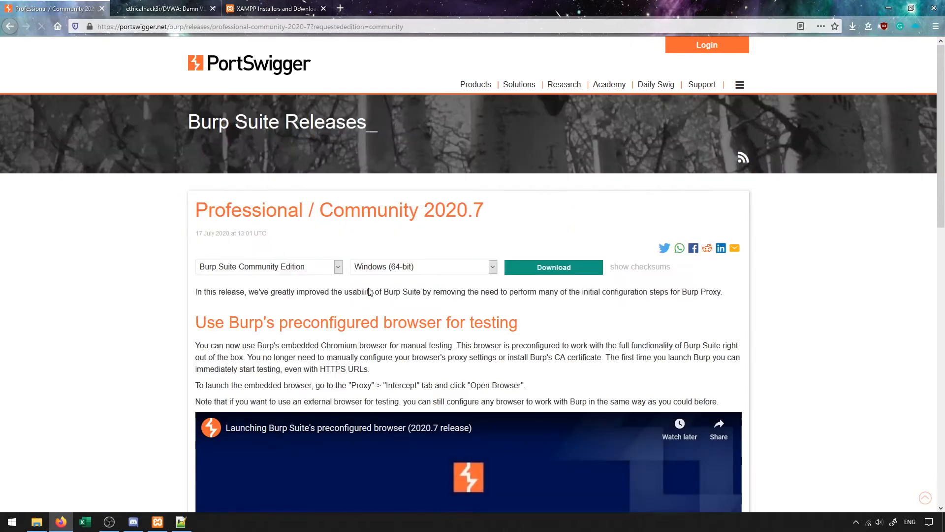
pyautogui.click(412, 268)
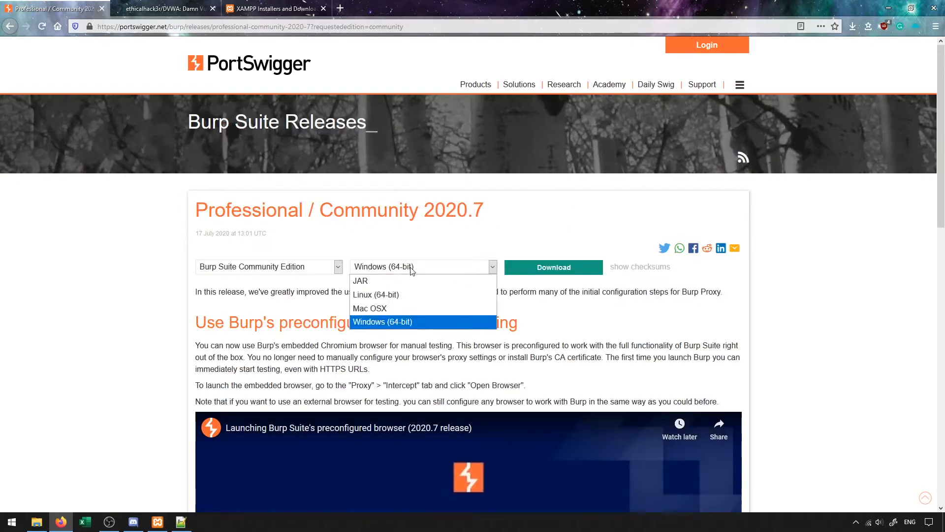
pyautogui.click(411, 269)
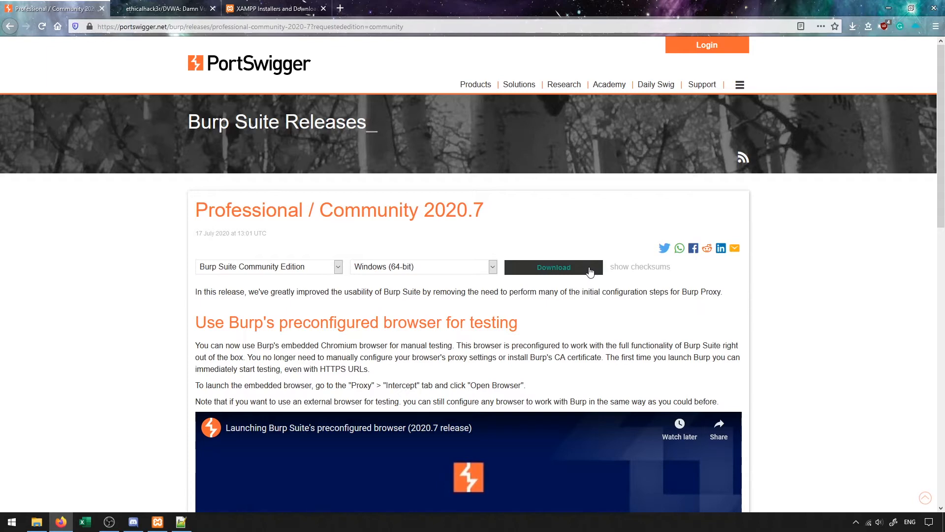
# Launch the installed Burp Suite Community Edition application
pyautogui.press('super')
pyautogui.write('b')
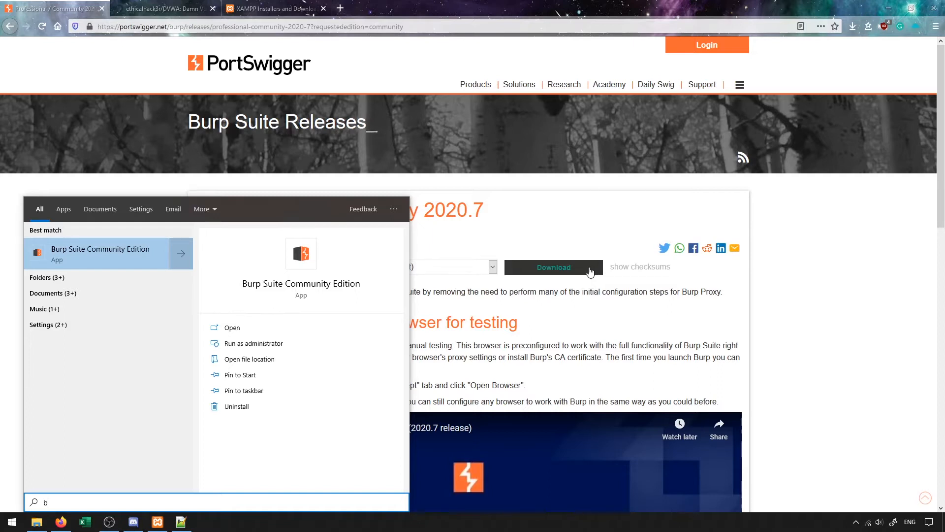
pyautogui.press('Return')
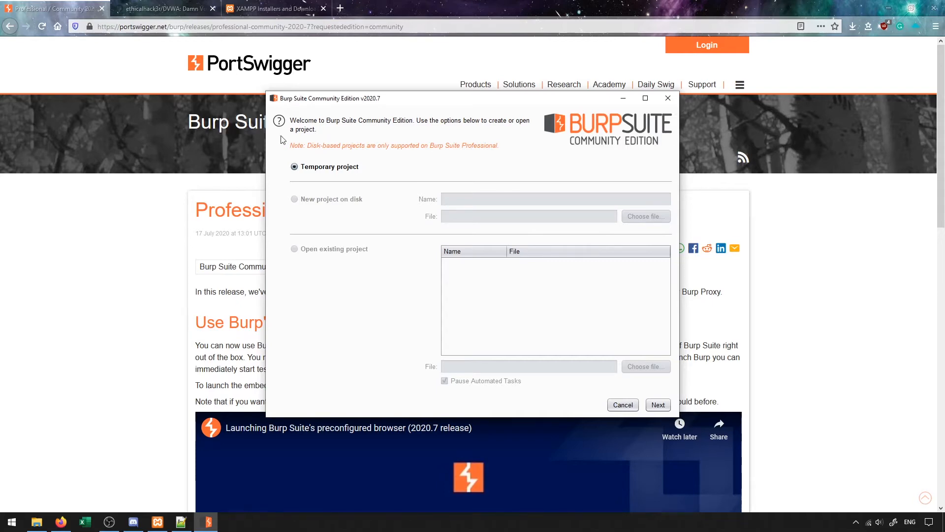
# View the XAMPP download page, switch to the XAMPP Control Panel, and start the Apache and MySQL modules
pyautogui.click(272, 9)
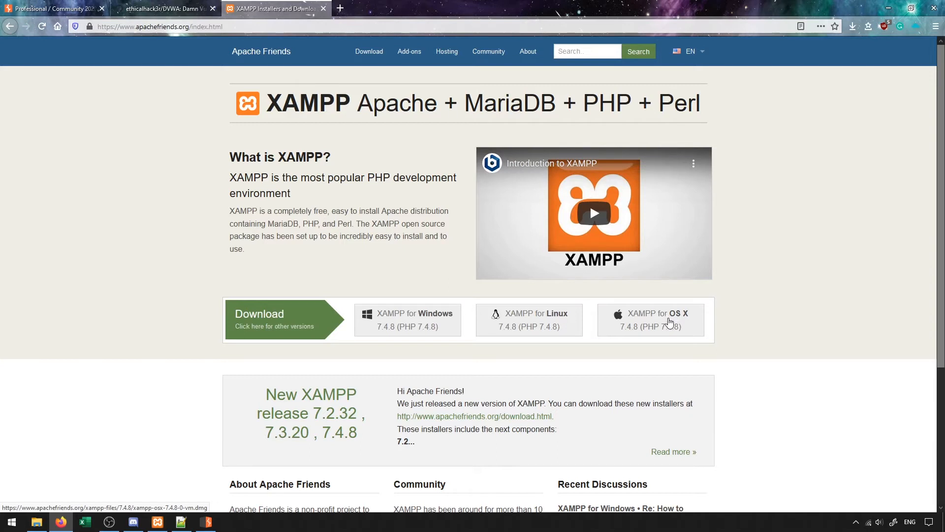
pyautogui.click(157, 522)
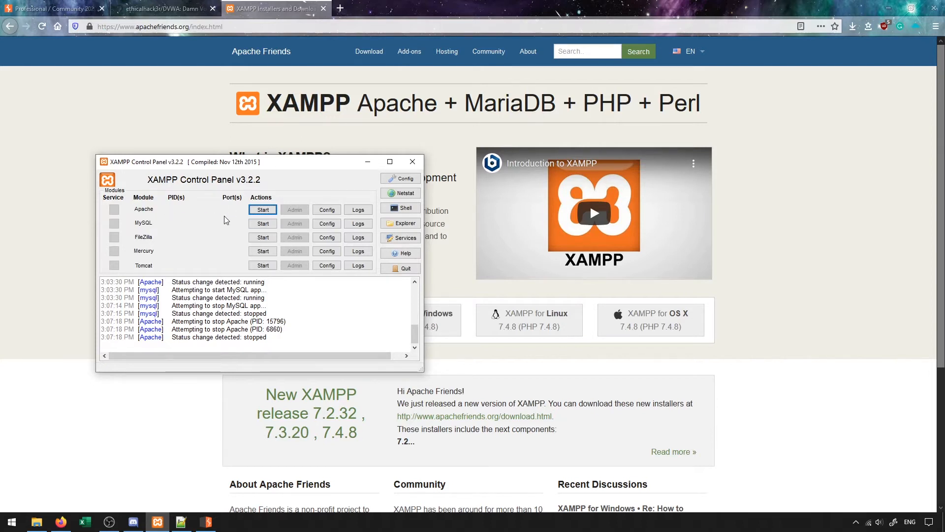
pyautogui.click(263, 210)
pyautogui.click(262, 224)
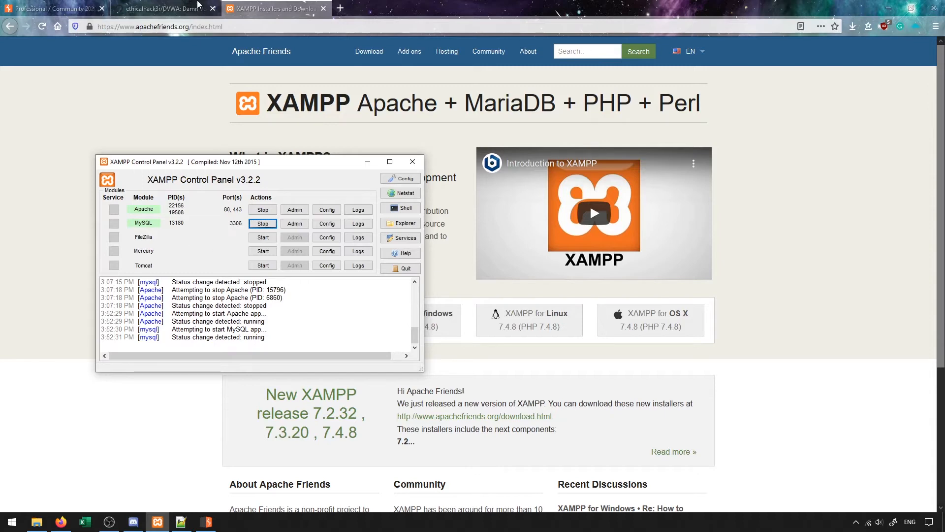
# Download the ethicalhack3r/DVWA repository from GitHub as a ZIP and open it with 7-Zip File Manager
pyautogui.click(190, 8)
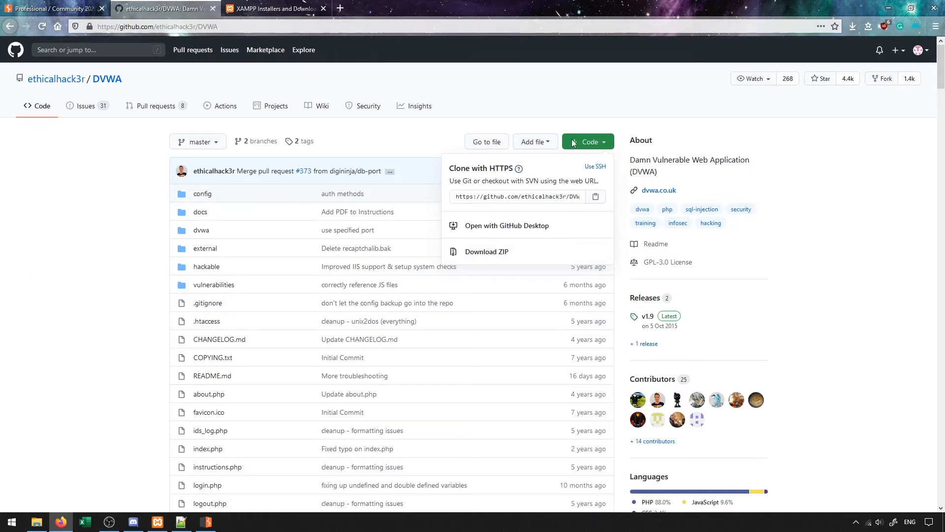
pyautogui.click(590, 142)
pyautogui.click(589, 142)
pyautogui.click(507, 252)
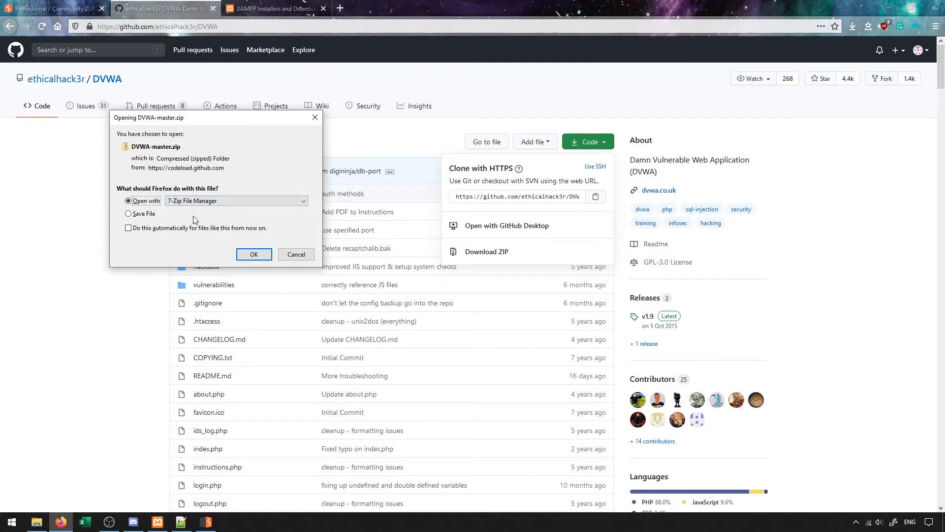
pyautogui.click(254, 255)
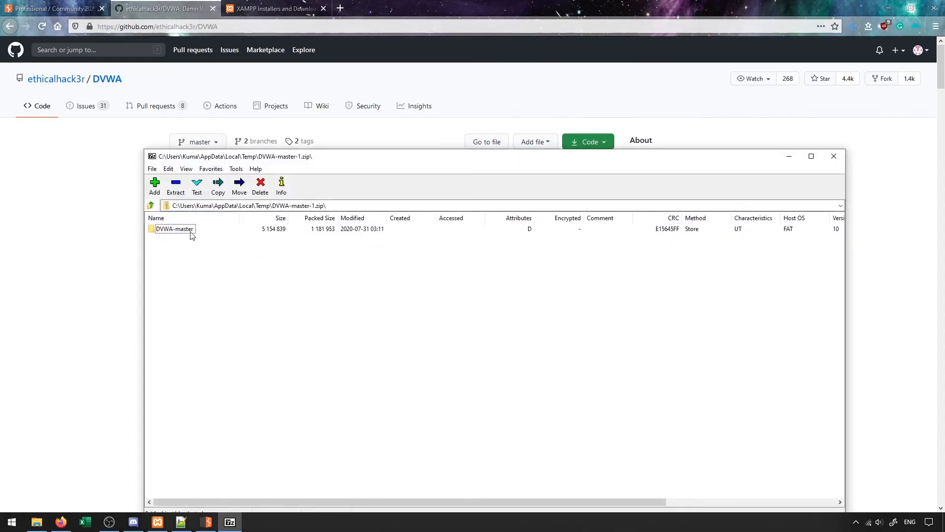
# Open the DVWA-master folder inside the archive and select all of its files and folders
pyautogui.doubleClick(181, 233)
pyautogui.moveTo(183, 440); pyautogui.dragTo(168, 233)
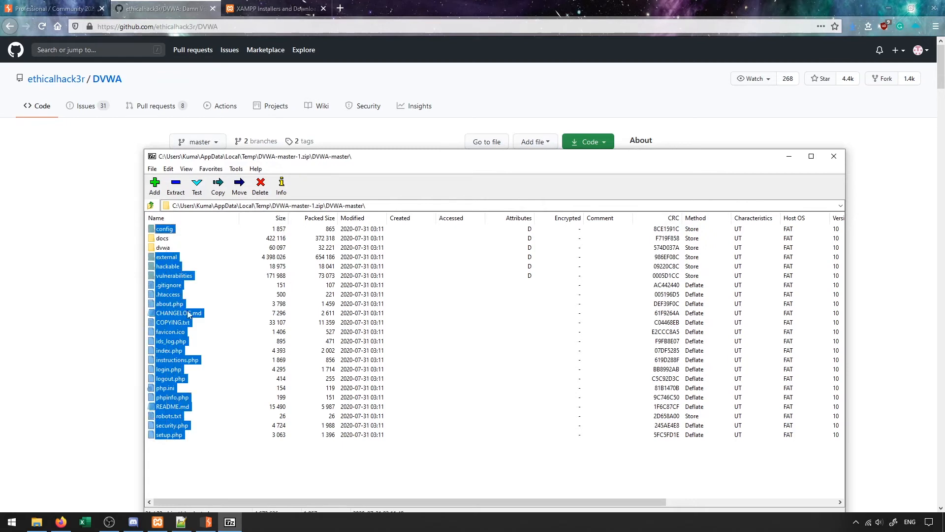
pyautogui.click(191, 484)
pyautogui.moveTo(189, 480); pyautogui.dragTo(163, 229)
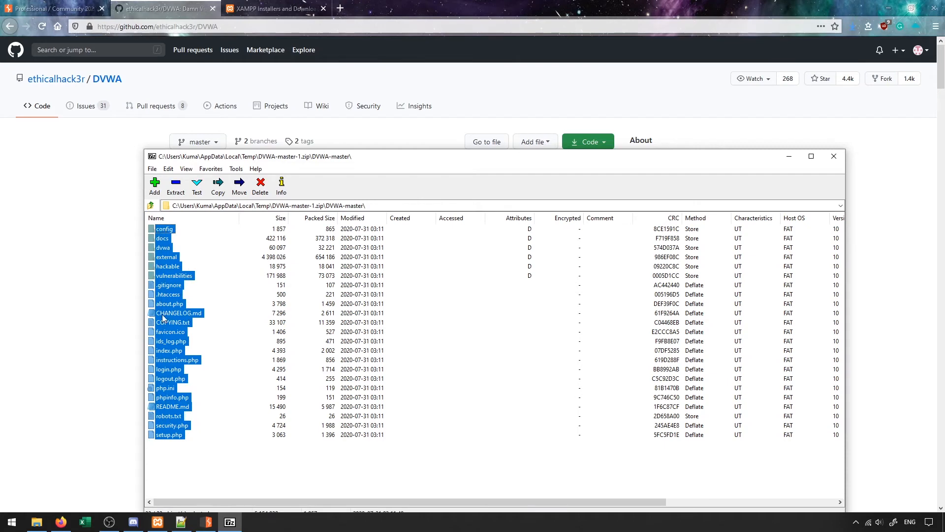
# Open C:\xampp\htdocs in File Explorer and extract the selected DVWA files from the archive into it
pyautogui.click(30, 530)
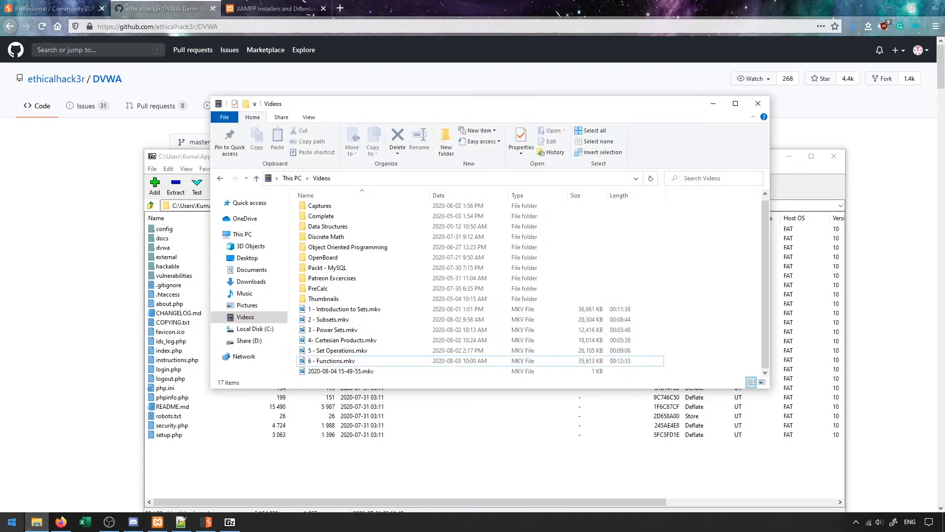
pyautogui.click(256, 331)
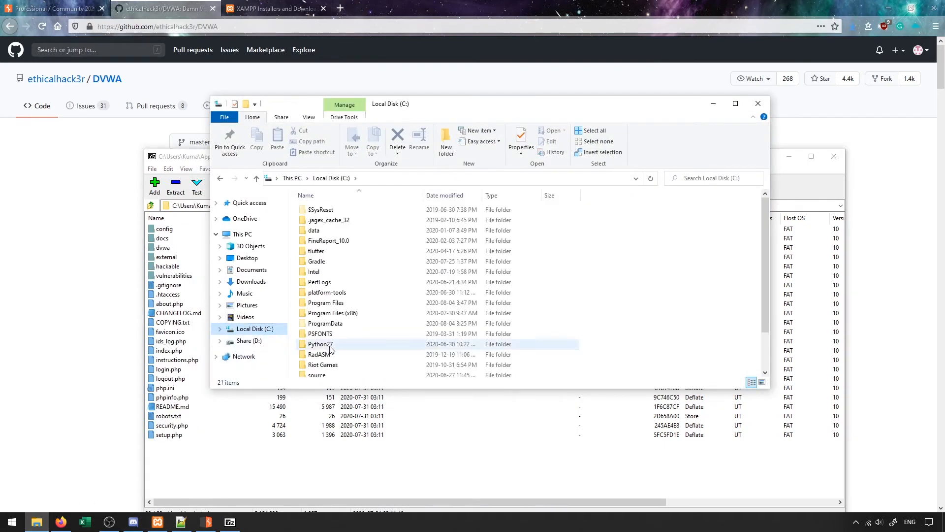
pyautogui.scroll(-3, 330, 349)
pyautogui.doubleClick(321, 373)
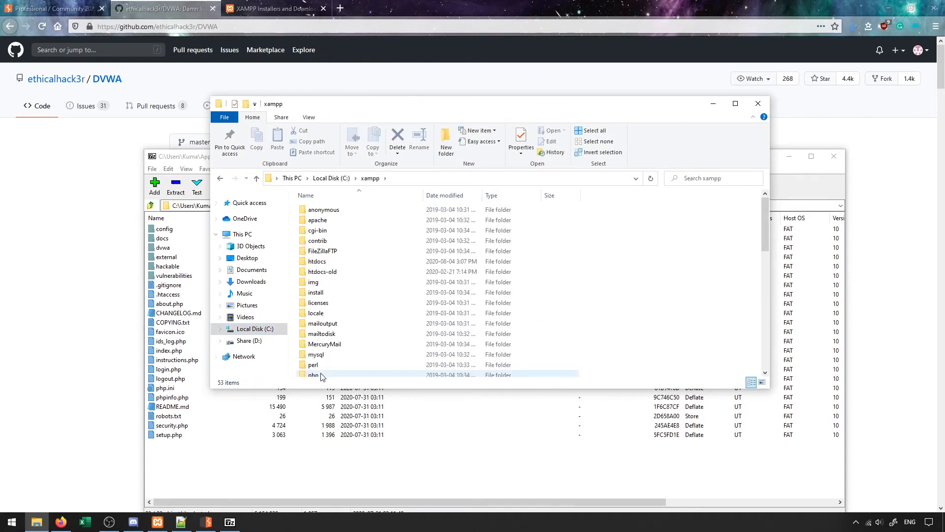
pyautogui.doubleClick(317, 261)
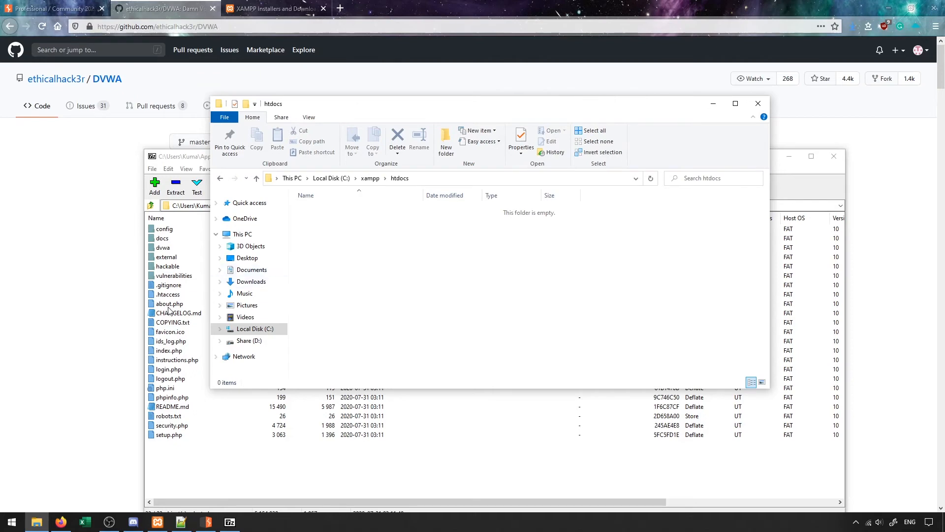
pyautogui.moveTo(168, 306); pyautogui.dragTo(238, 272)
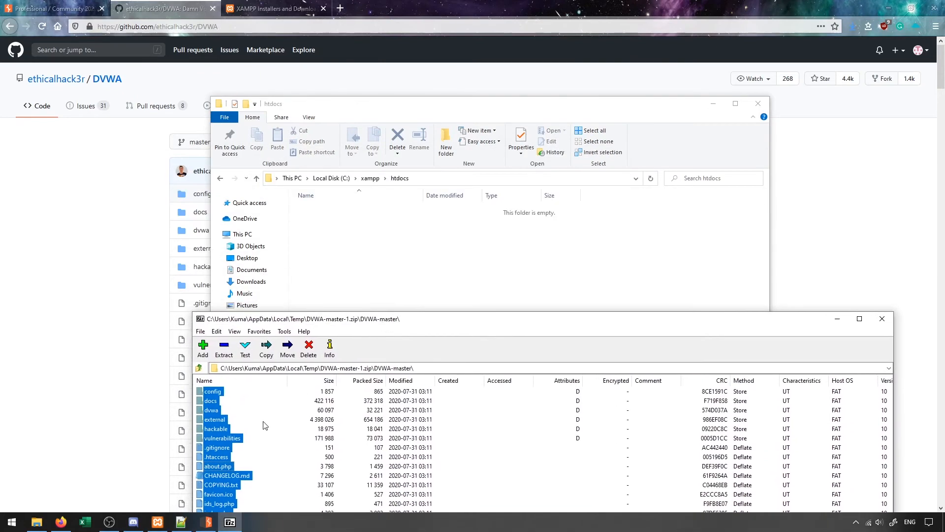
pyautogui.moveTo(266, 426); pyautogui.dragTo(359, 270)
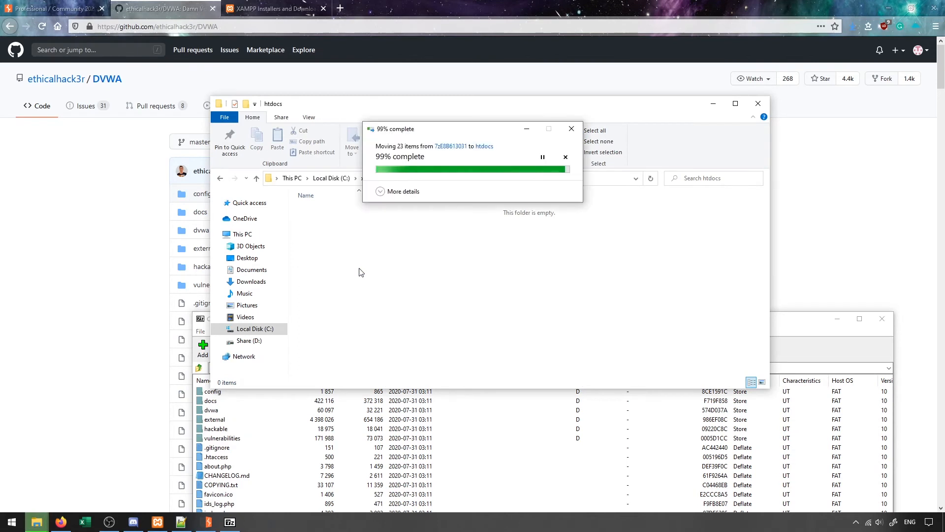
# Rename config.inc.php.dist in the htdocs config folder to config.inc.php
pyautogui.click(326, 230)
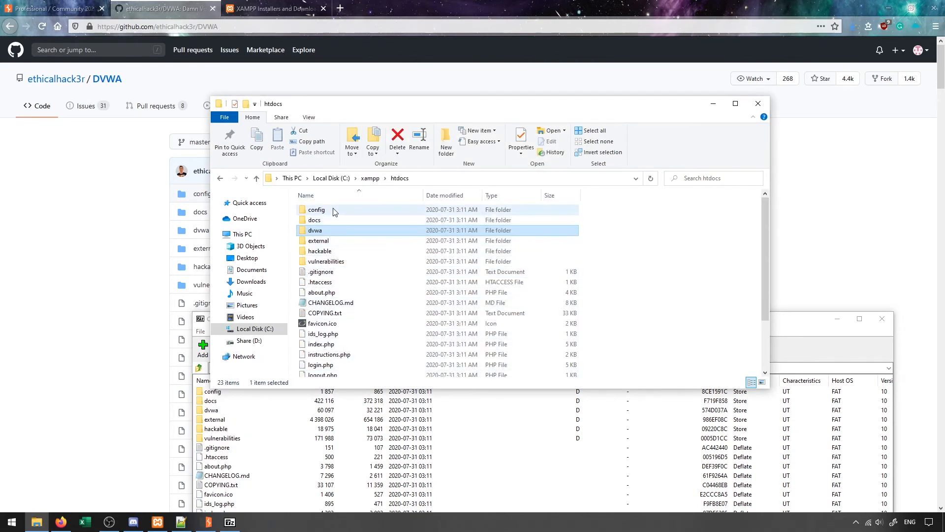
pyautogui.doubleClick(334, 211)
pyautogui.click(356, 211)
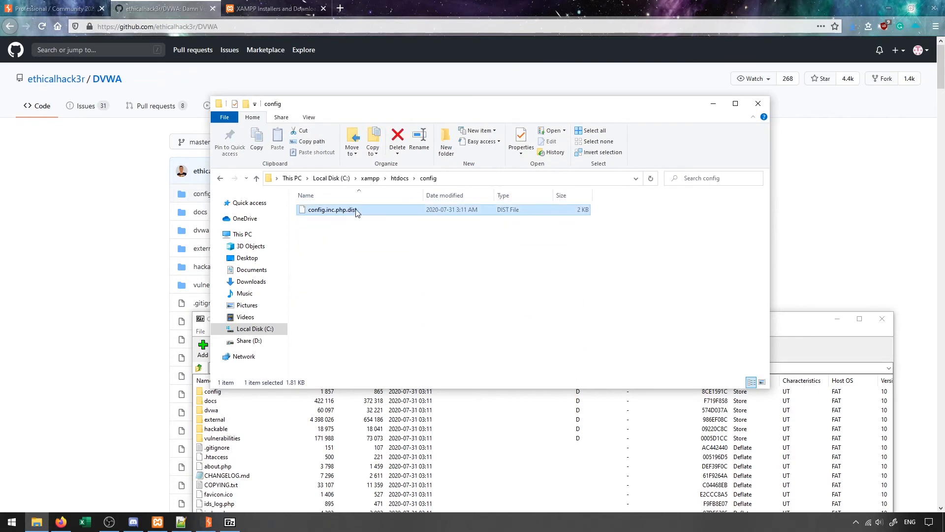
pyautogui.press('F2')
pyautogui.click(359, 210)
pyautogui.press('BackSpace')
pyautogui.press('BackSpace')
pyautogui.press('BackSpace')
pyautogui.press('BackSpace')
pyautogui.press('BackSpace')
pyautogui.press('Return')
pyautogui.press('Return')
# Open config.inc.php in Notepad++, set the db_user value to root, and save the file
pyautogui.rightClick(344, 210)
pyautogui.click(231, 270)
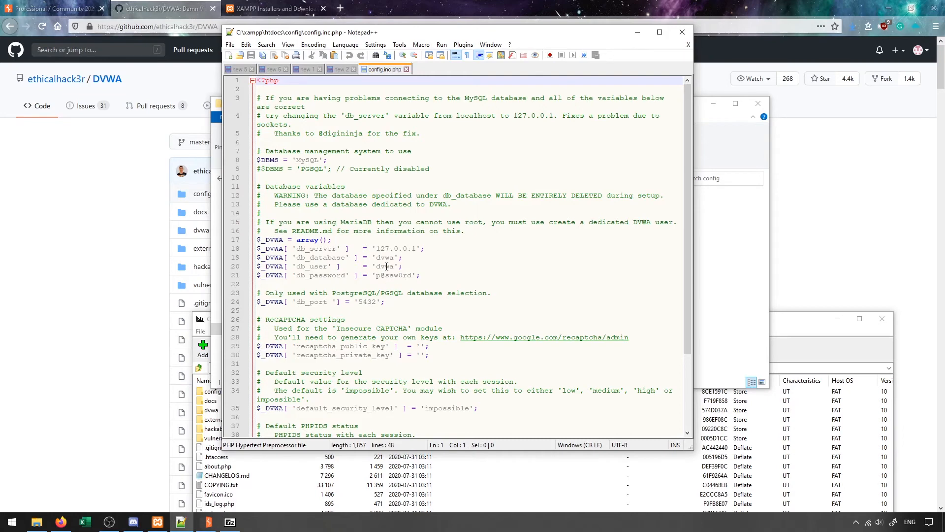
pyautogui.doubleClick(386, 267)
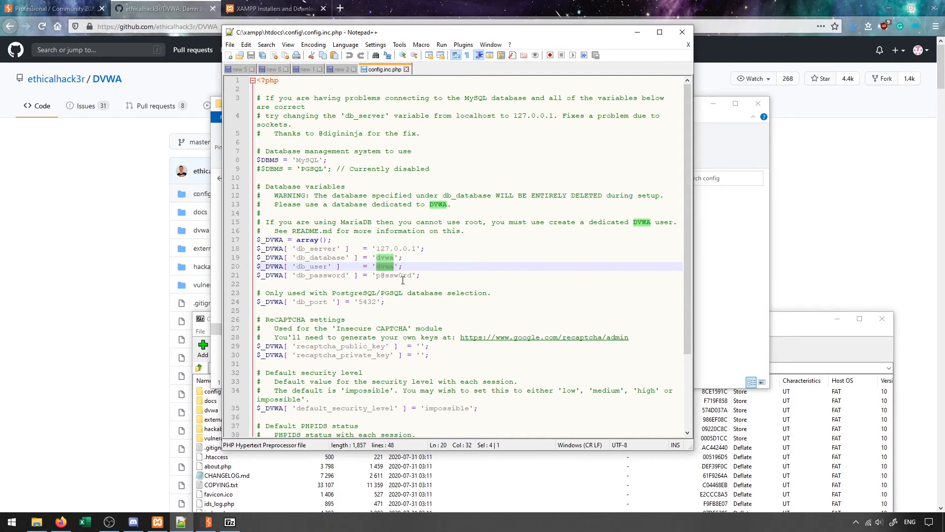
pyautogui.write('root')
pyautogui.hotkey('ctrl', 's')
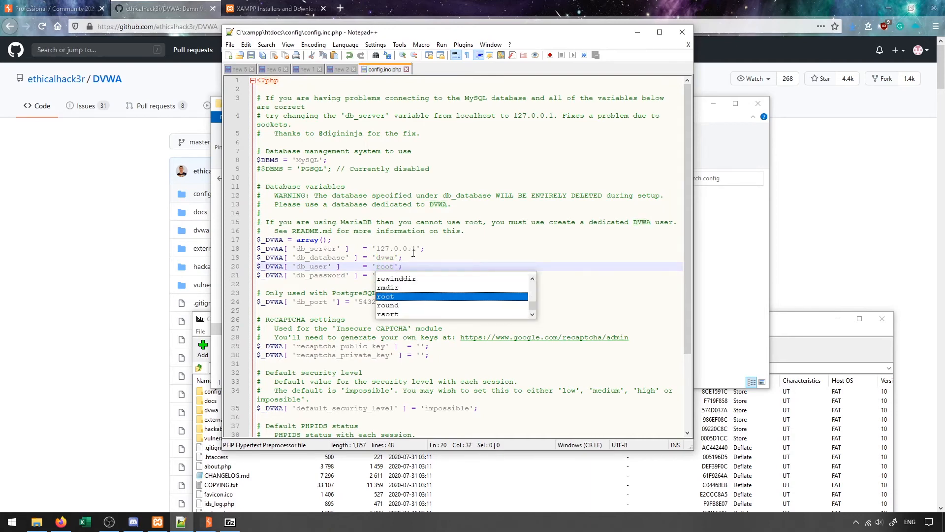
# Clear the db_password value in config.inc.php, leaving empty quotes, and save the file
pyautogui.click(412, 250)
pyautogui.doubleClick(406, 276)
pyautogui.press('BackSpace')
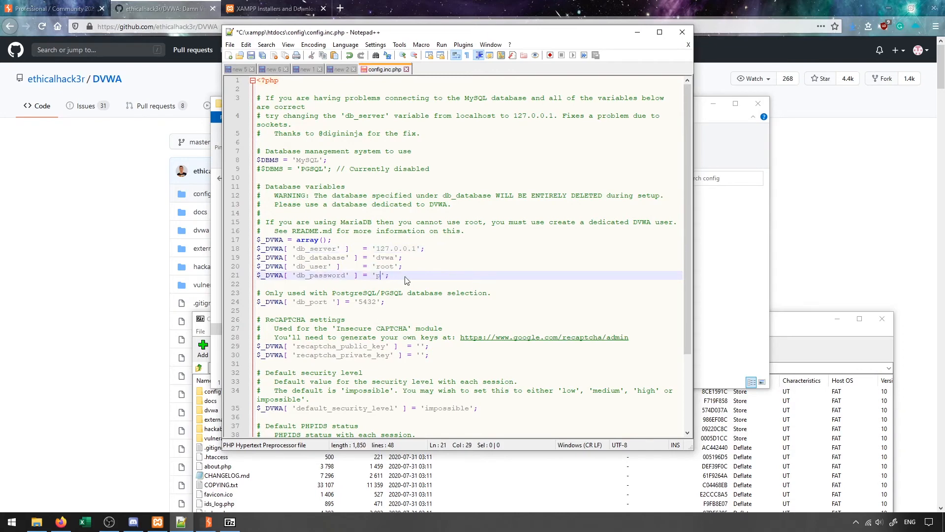
pyautogui.press('BackSpace')
pyautogui.press('BackSpace')
pyautogui.hotkey('ctrl', 's')
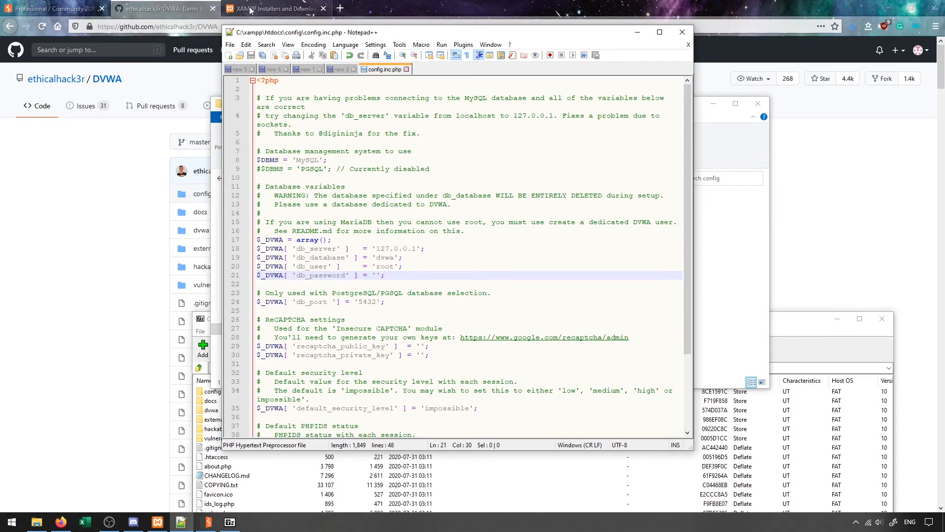
# Load localhost in a new Firefox tab and look over the DVWA welcome page
pyautogui.click(339, 12)
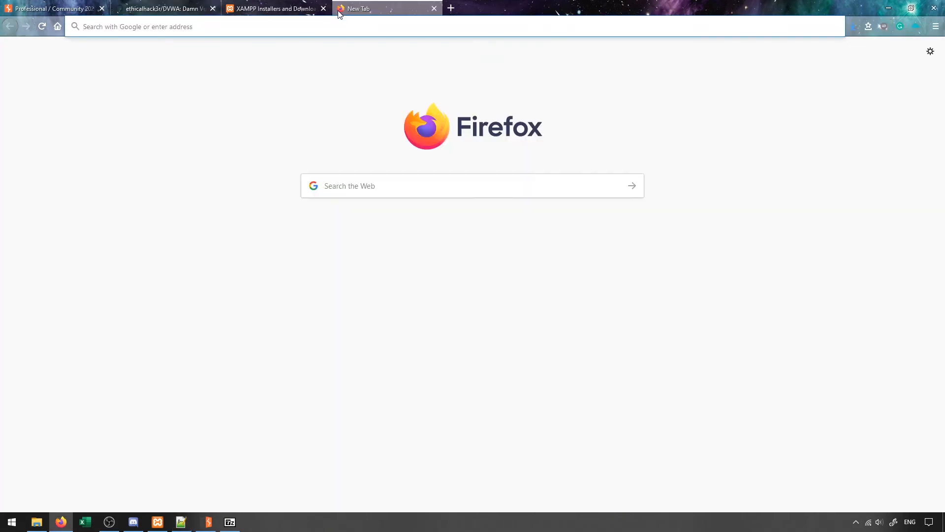
pyautogui.write('localhost')
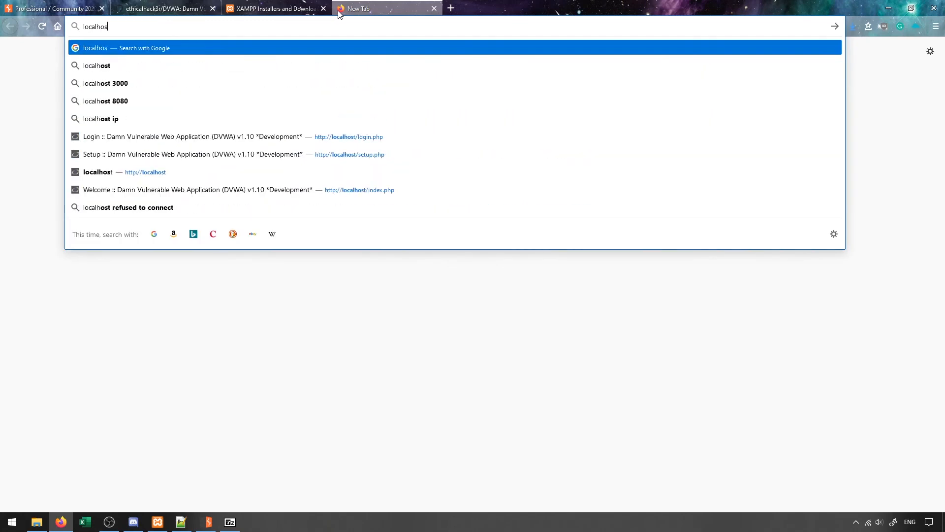
pyautogui.press('Return')
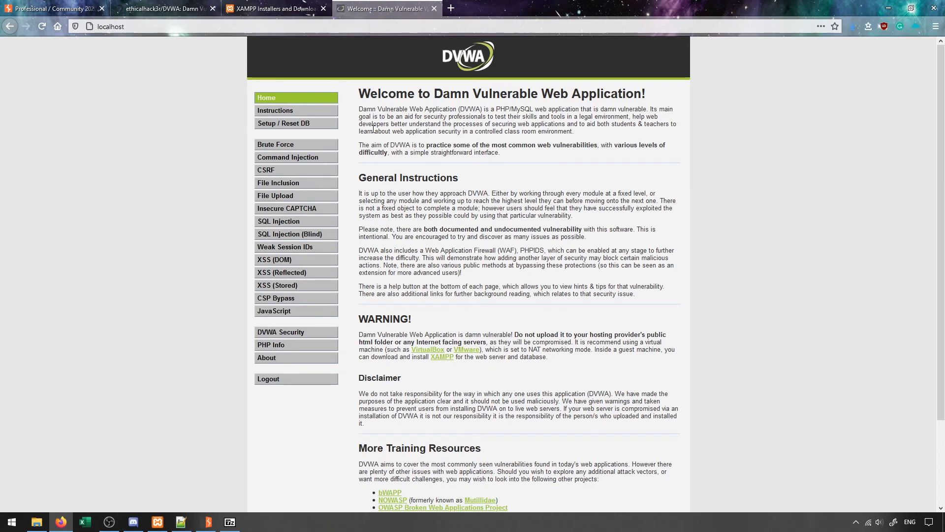
pyautogui.scroll(-3, 484, 318)
pyautogui.scroll(3, 496, 296)
# Open DVWA's Setup / Reset DB page and review the setup check and database instructions
pyautogui.click(302, 122)
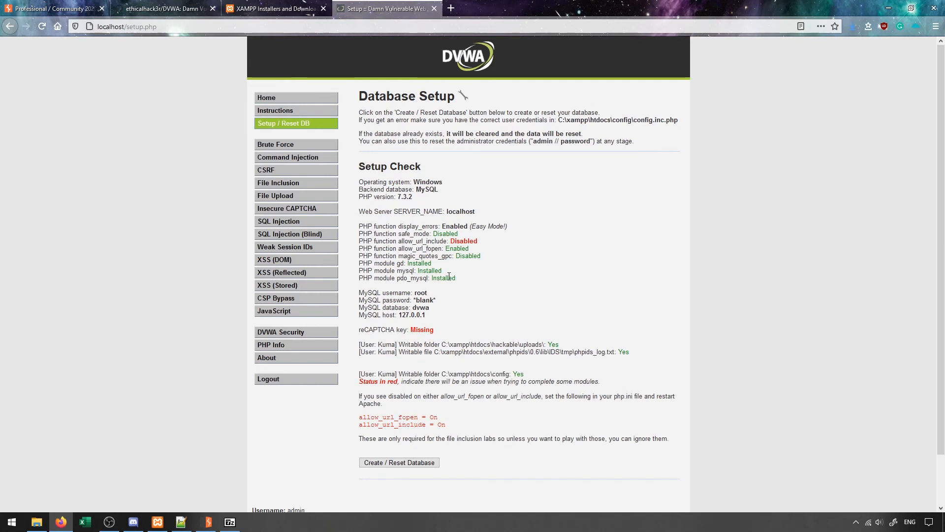
pyautogui.scroll(-2, 459, 456)
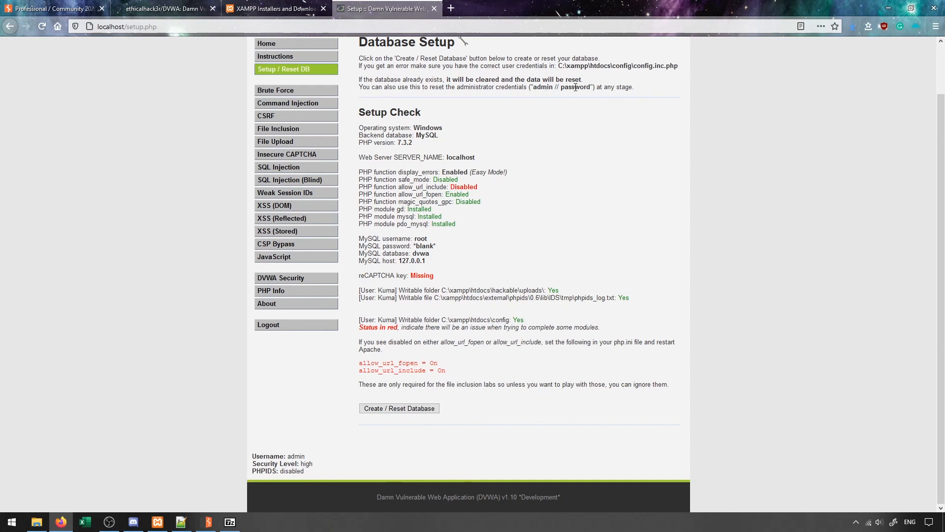
pyautogui.scroll(2, 535, 213)
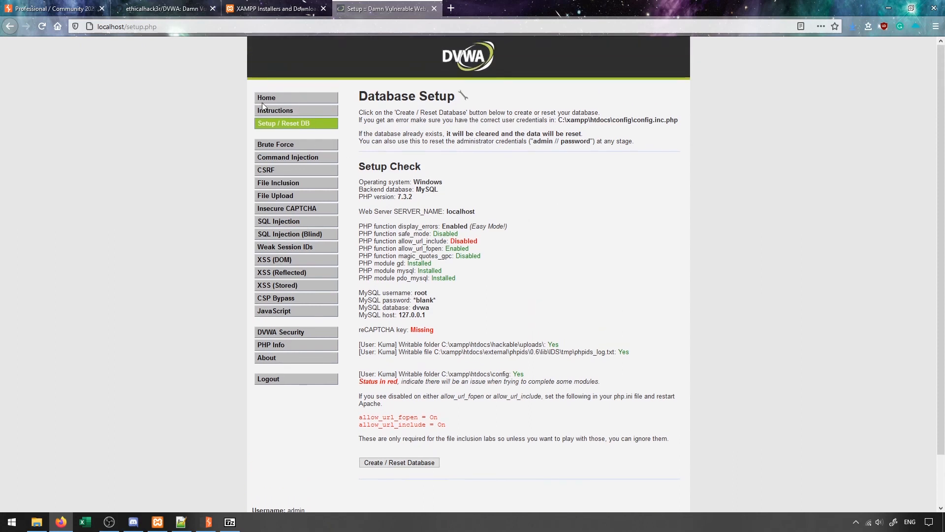
# Return to the DVWA home page and look through its instructions and training resources
pyautogui.click(262, 101)
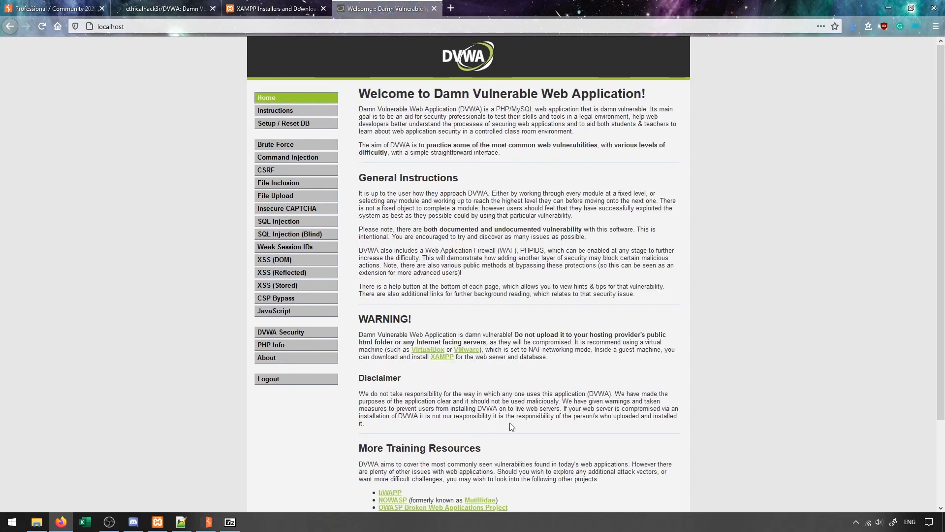
pyautogui.scroll(-3, 509, 426)
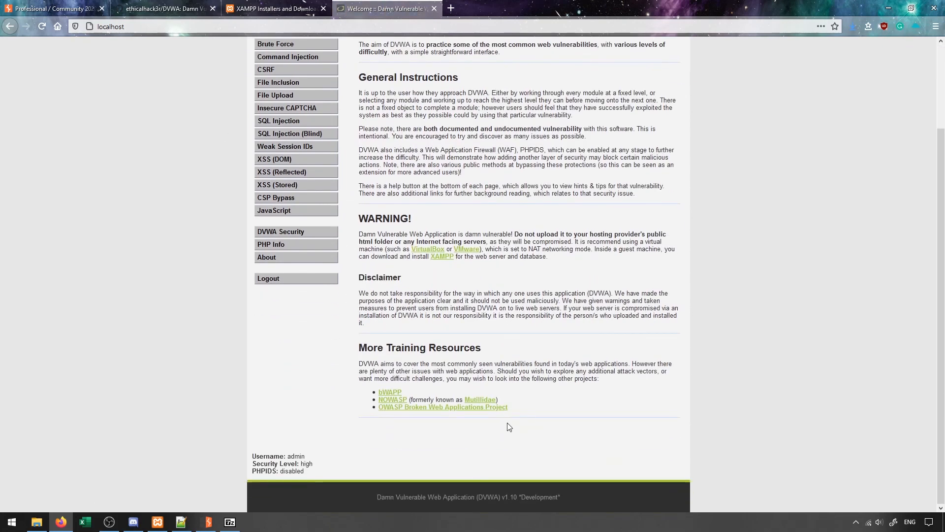
pyautogui.scroll(2, 507, 423)
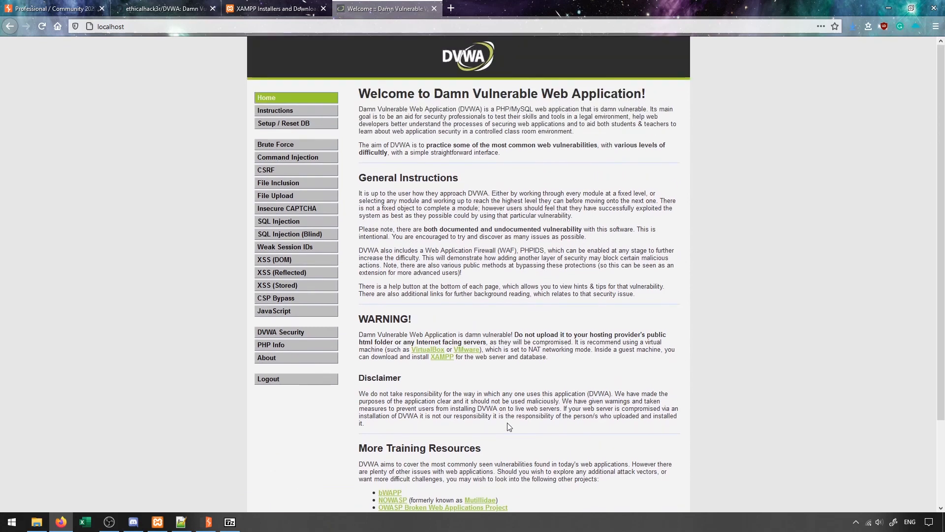